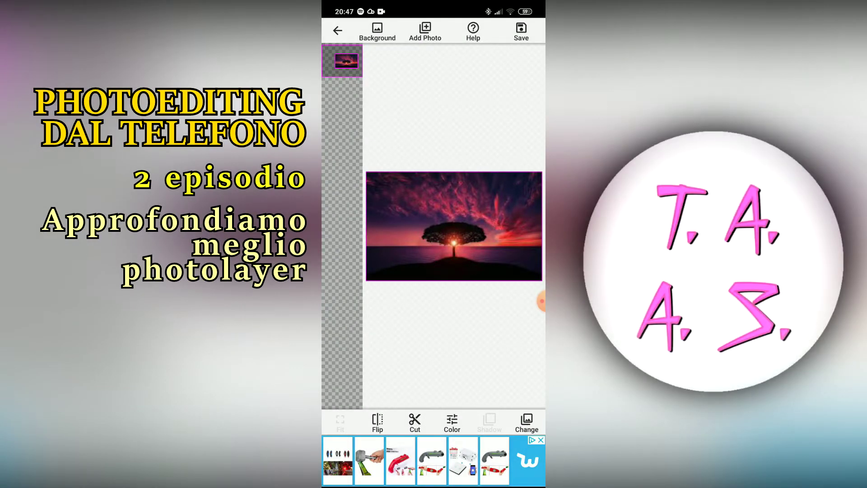
Add download.jpeg as a second photo layer and fit it to fill the canvas
left_click(425, 31)
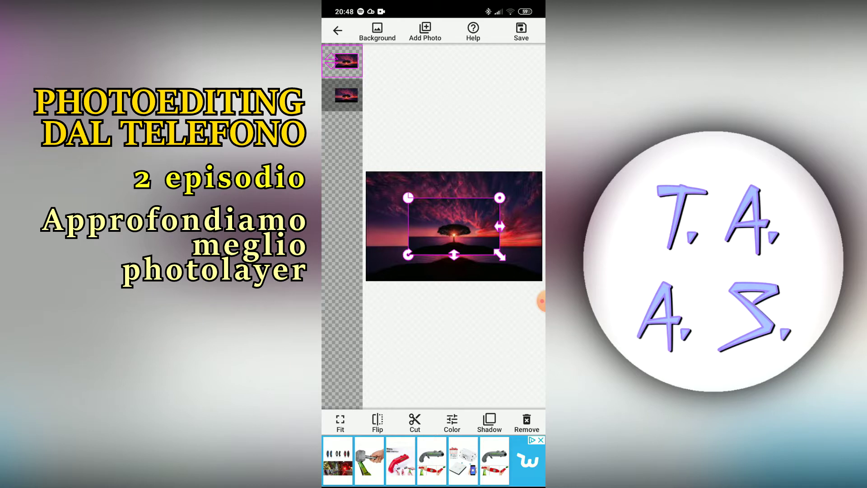
left_click(340, 422)
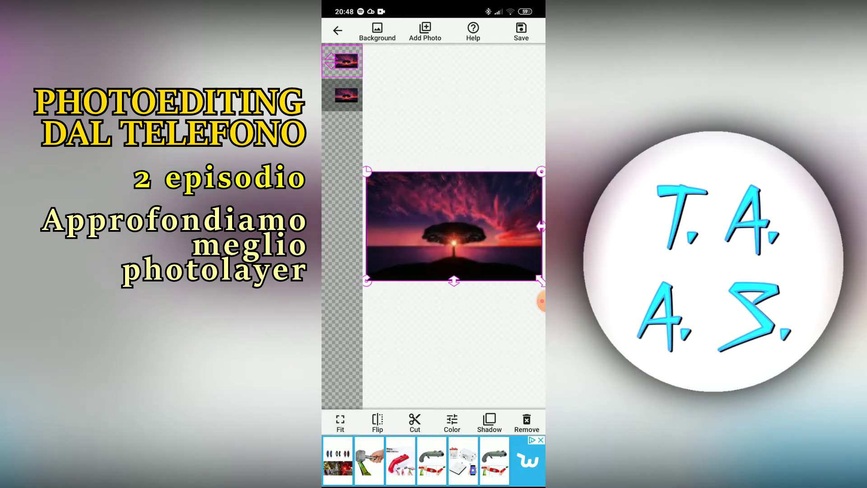
Rotate the top photo about 100 degrees and squeeze it into a narrow vertical strip over the tree
mouse_move(541, 281)
left_mouse_down()
mouse_move(513, 311)
mouse_move(540, 281)
left_mouse_up()
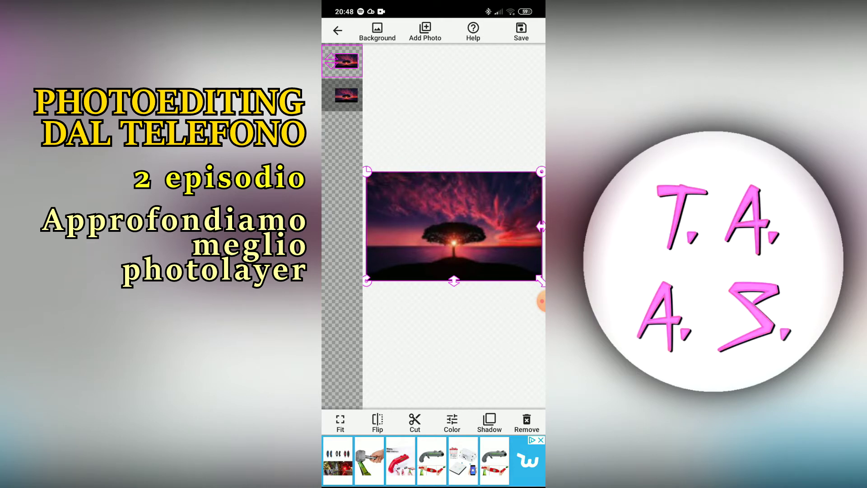
left_click_drag(541, 280, 515, 270)
mouse_move(390, 261)
left_mouse_down()
mouse_move(430, 159)
mouse_move(369, 173)
left_mouse_up()
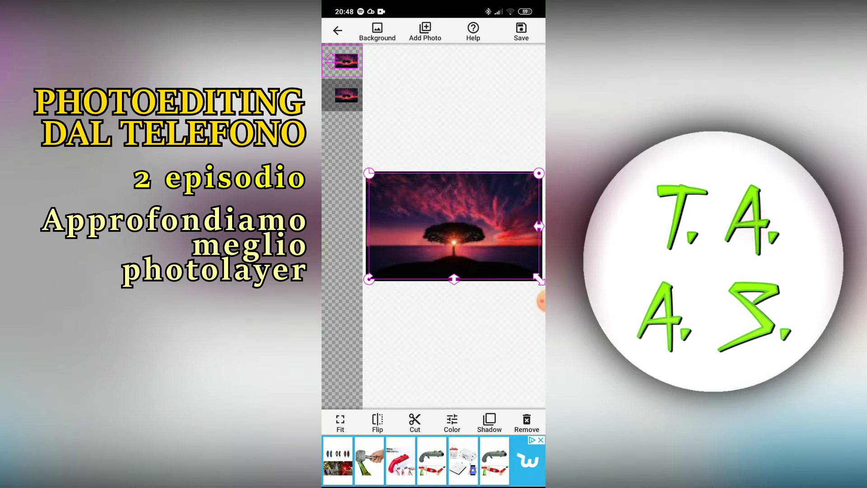
left_click_drag(454, 279, 454, 335)
left_click_drag(539, 226, 505, 226)
left_click_drag(506, 334, 483, 292)
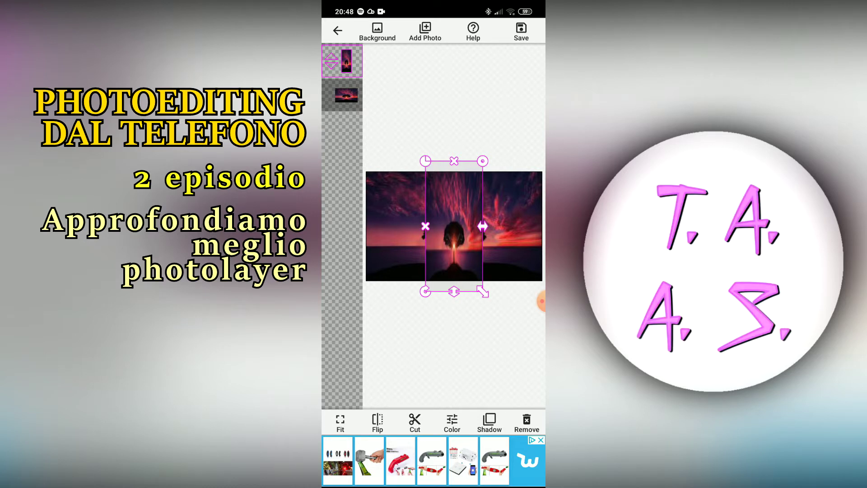
Stretch the top layer back to full width and reshape it with the side handles
left_click_drag(483, 226, 545, 226)
mouse_move(454, 291)
left_mouse_down()
mouse_move(454, 251)
mouse_move(454, 290)
mouse_move(454, 269)
left_mouse_up()
mouse_move(454, 226)
left_mouse_down()
mouse_move(479, 226)
mouse_move(453, 228)
left_mouse_up()
mouse_move(523, 271)
left_mouse_down()
mouse_move(506, 252)
mouse_move(523, 272)
left_mouse_up()
Fit the top layer to the canvas, flip it twice to restore orientation, and enter the Eraser
left_click(340, 422)
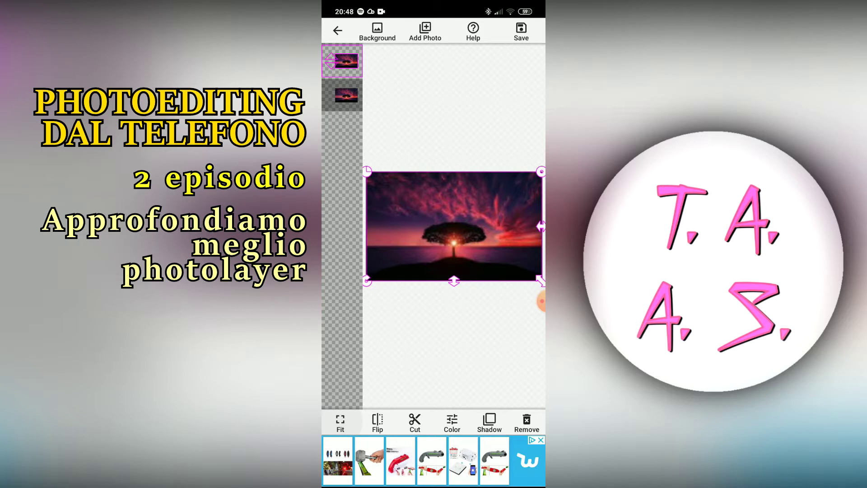
left_click(378, 422)
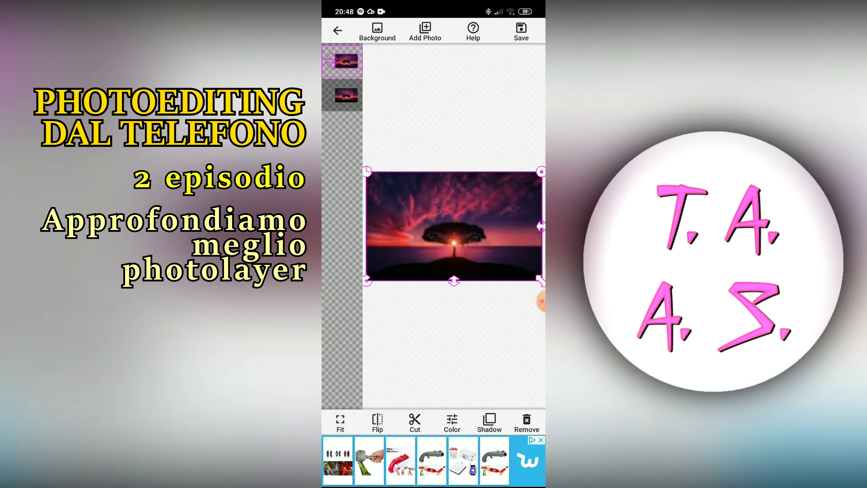
left_click(378, 423)
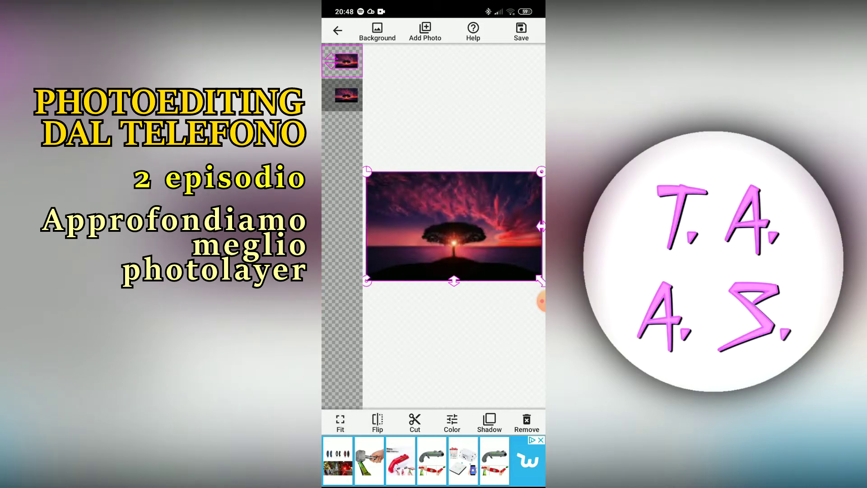
left_click(415, 422)
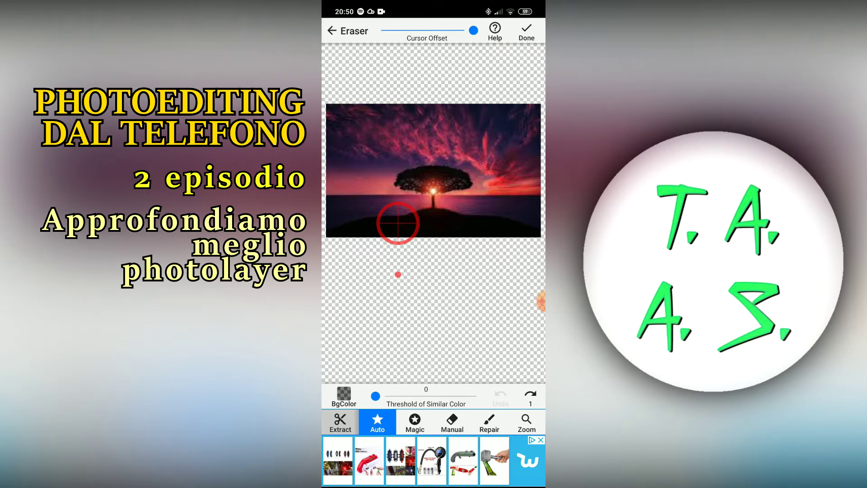
left_click_drag(398, 274, 426, 274)
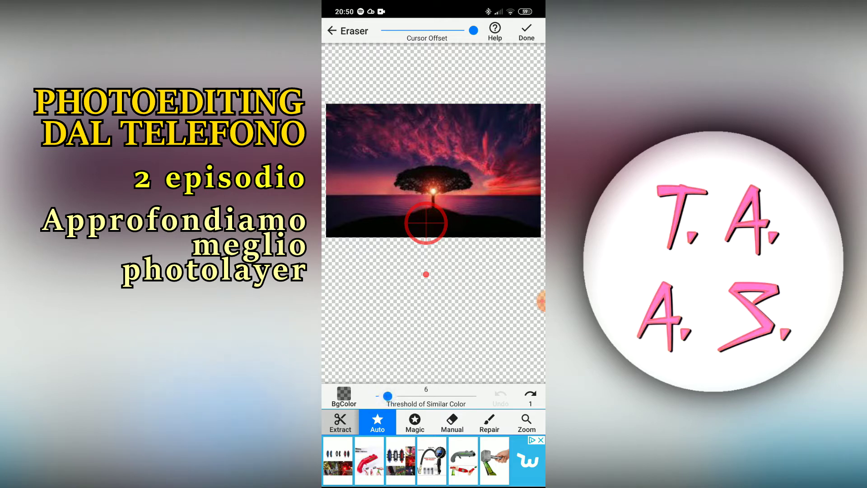
left_click_drag(387, 396, 477, 396)
left_click_drag(427, 275, 452, 277)
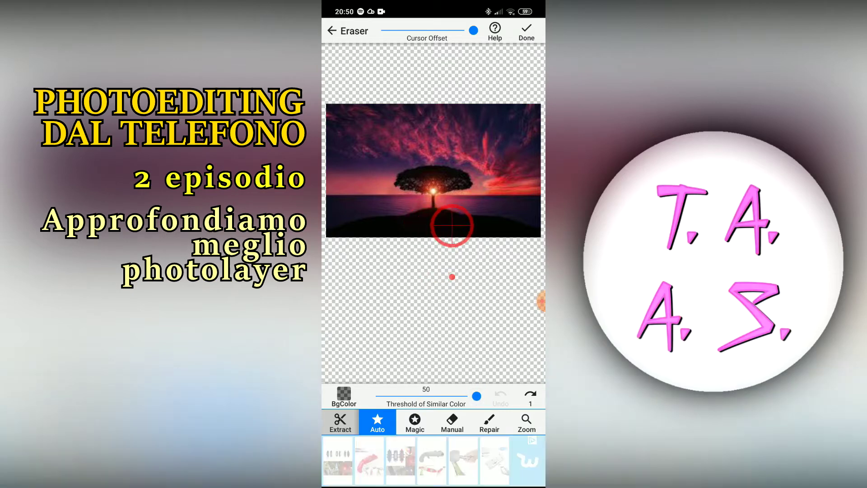
left_click(453, 276)
mouse_move(477, 396)
left_mouse_down()
mouse_move(375, 396)
mouse_move(388, 396)
left_mouse_up()
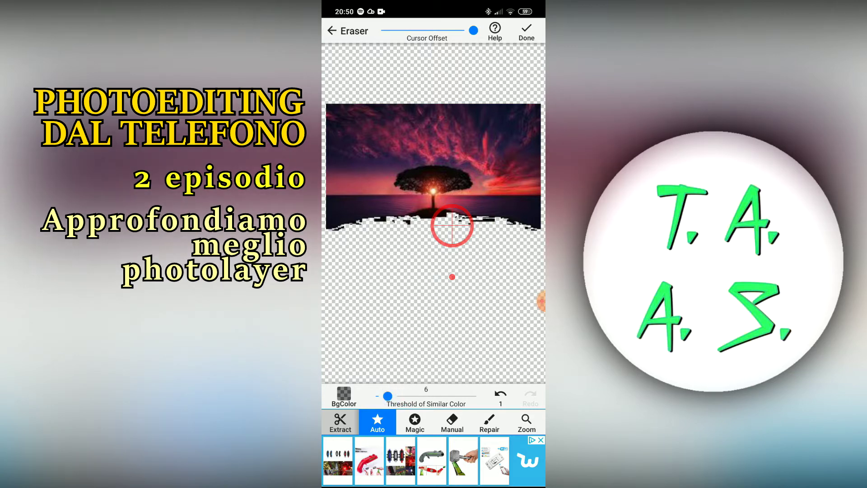
left_click(415, 422)
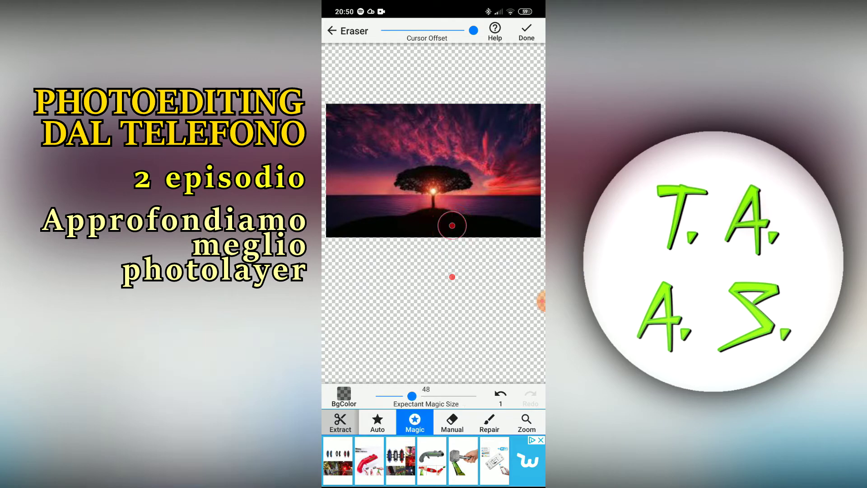
left_click(453, 423)
scroll(433, 181, "up", 5)
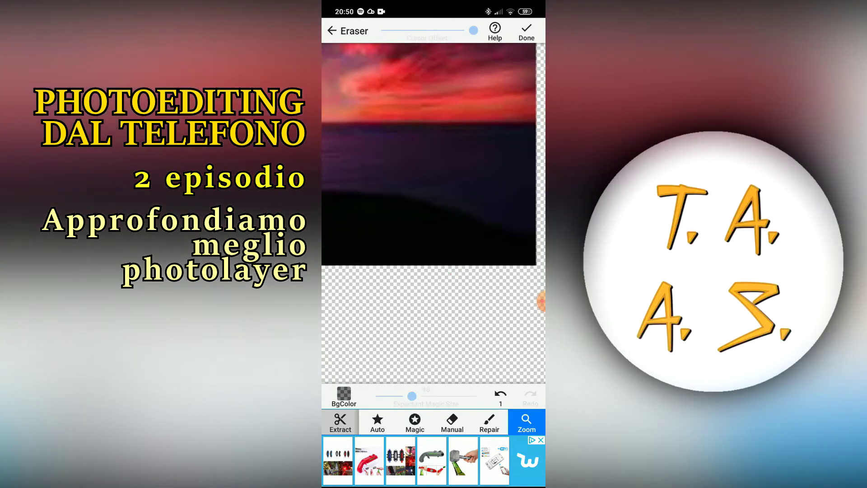
left_click(415, 423)
left_click_drag(411, 396, 426, 396)
mouse_move(452, 277)
left_mouse_down()
mouse_move(459, 286)
mouse_move(343, 252)
left_mouse_up()
mouse_move(529, 302)
left_mouse_down()
mouse_move(427, 293)
mouse_move(461, 302)
mouse_move(423, 339)
left_mouse_up()
mouse_move(417, 273)
left_mouse_down()
mouse_move(460, 275)
mouse_move(449, 305)
mouse_move(424, 295)
mouse_move(417, 197)
left_mouse_up()
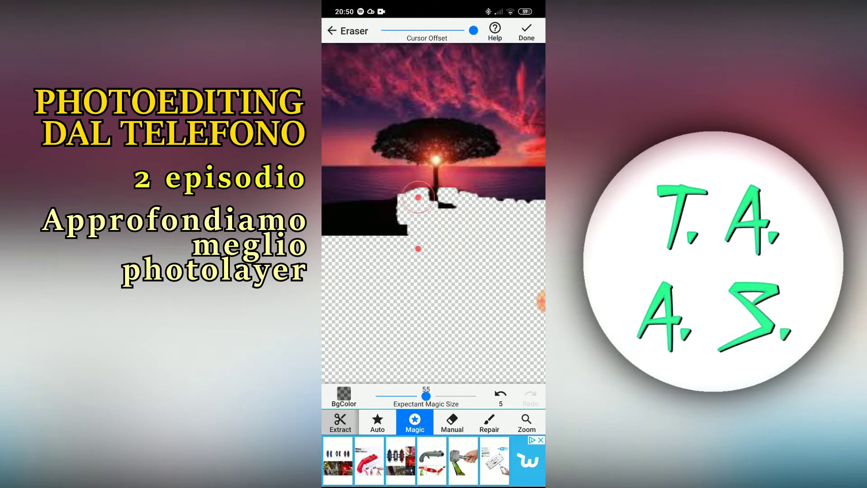
mouse_move(417, 198)
left_mouse_down()
mouse_move(343, 213)
mouse_move(448, 208)
left_mouse_up()
left_click(500, 395)
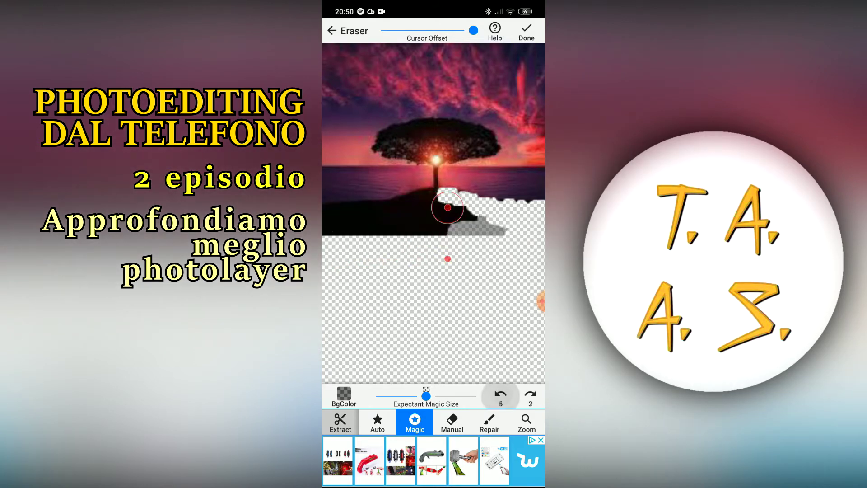
left_click(501, 395)
scroll(434, 181, "down", 3)
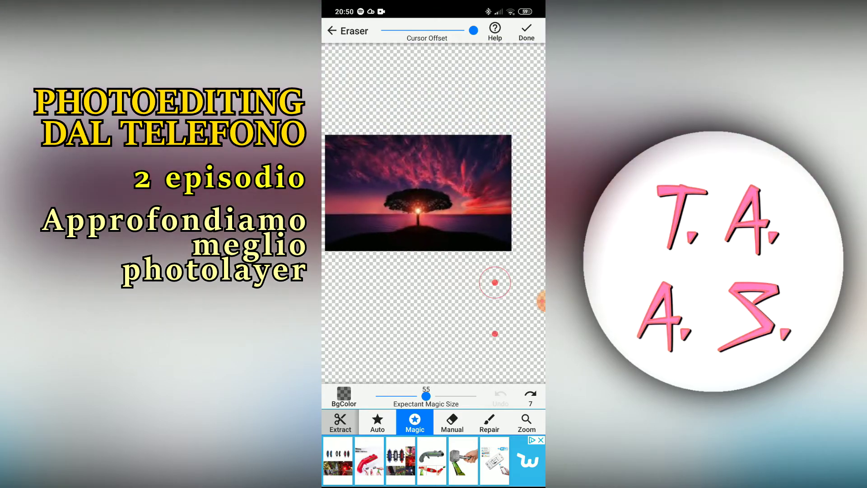
left_click(452, 423)
left_click(527, 422)
scroll(418, 192, "up", 5)
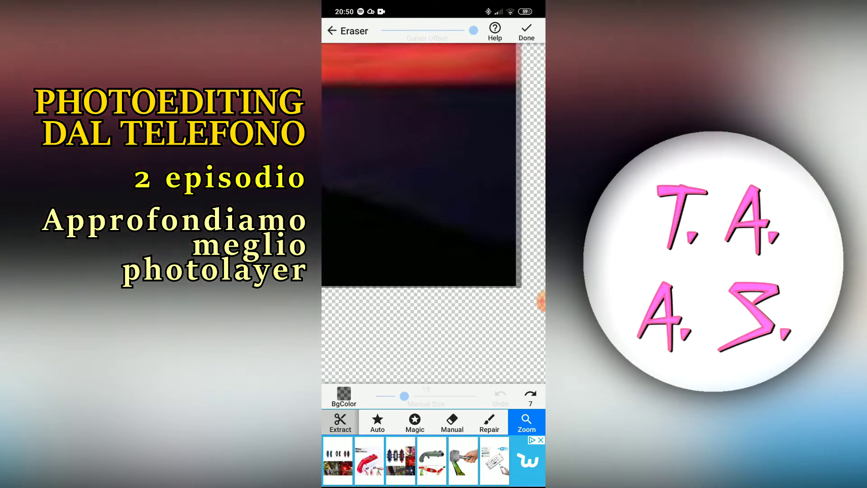
left_click(452, 422)
Manually erase the black shoreline in the bottom-right, widening the eraser for a broader band
mouse_move(493, 333)
left_mouse_down()
mouse_move(520, 337)
mouse_move(388, 266)
mouse_move(445, 342)
mouse_move(459, 334)
mouse_move(425, 316)
left_mouse_up()
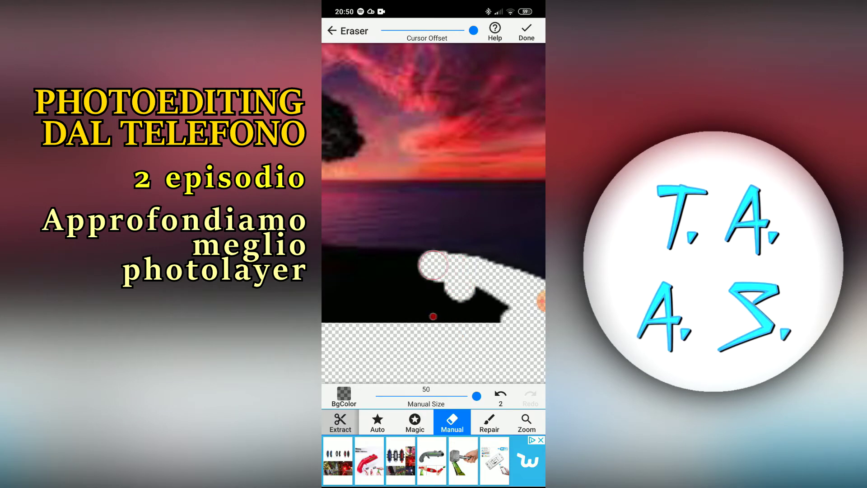
left_click_drag(477, 396, 375, 396)
scroll(473, 266, "up", 5)
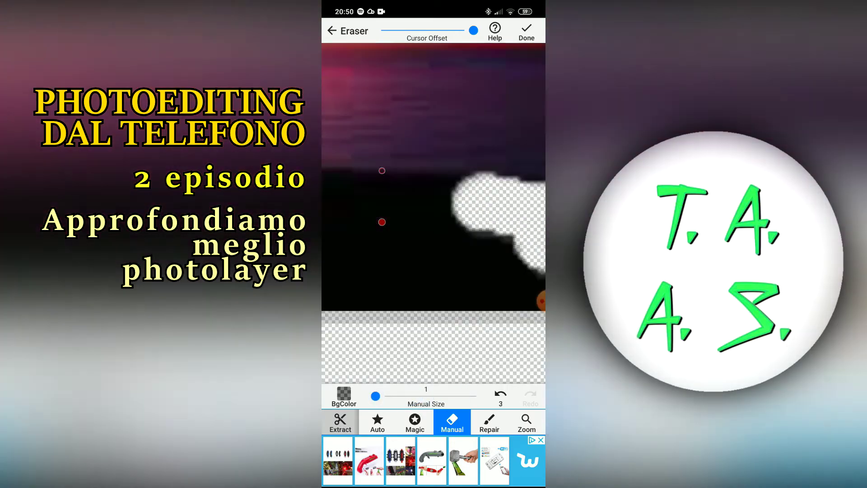
left_click_drag(474, 266, 461, 278)
left_click_drag(375, 396, 477, 396)
left_click_drag(459, 276, 408, 281)
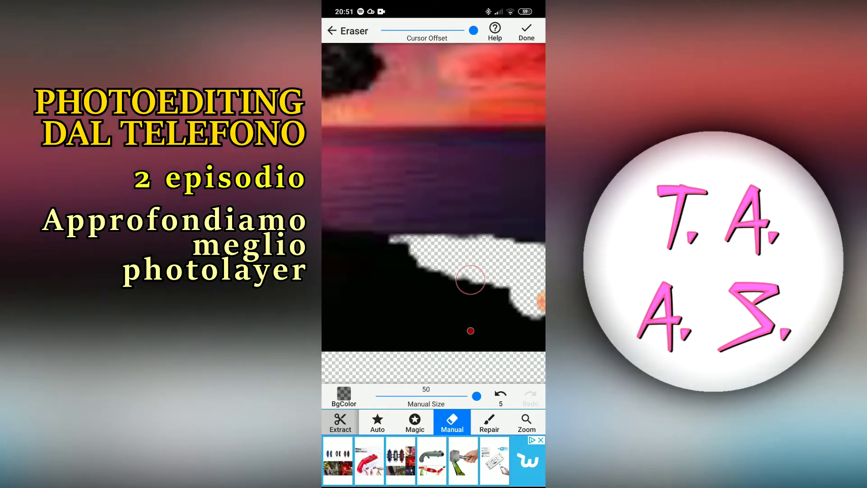
Restore most of the erased shoreline with the size-50 Repair brush and finish erasing
left_click(489, 423)
mouse_move(471, 331)
left_mouse_down()
mouse_move(484, 269)
mouse_move(537, 287)
left_mouse_up()
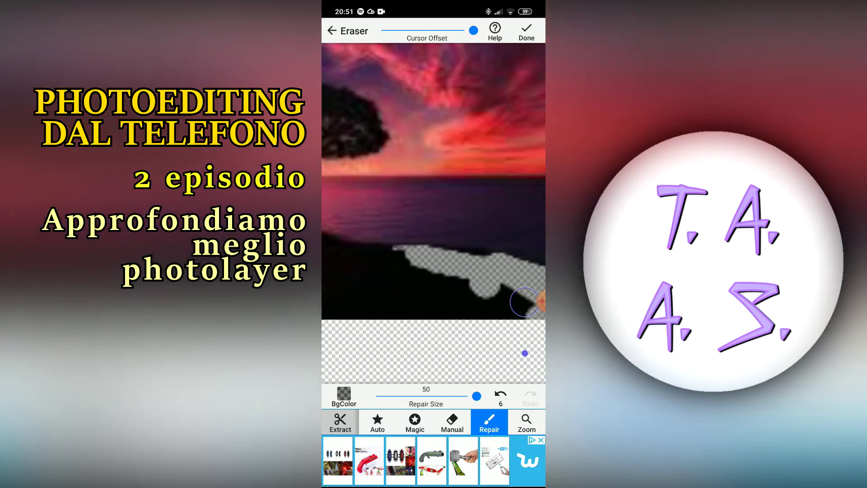
mouse_move(537, 288)
left_mouse_down()
mouse_move(512, 316)
mouse_move(451, 343)
mouse_move(500, 353)
left_mouse_up()
left_click(527, 424)
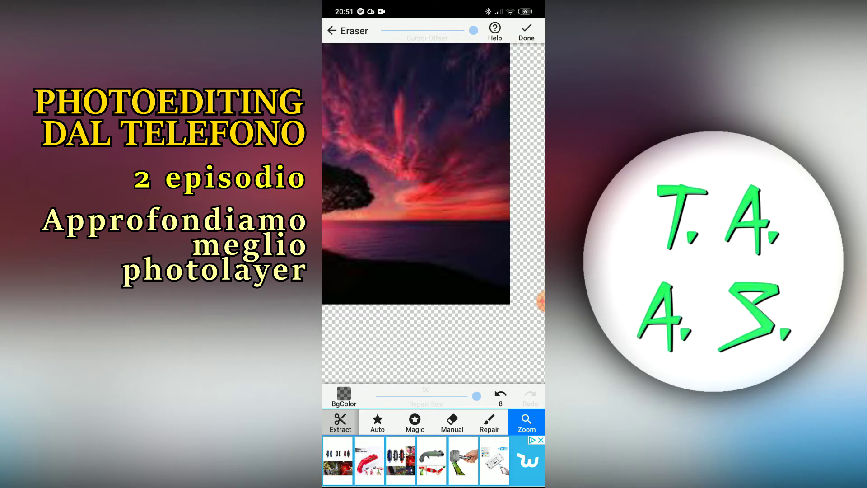
scroll(434, 195, "down", 5)
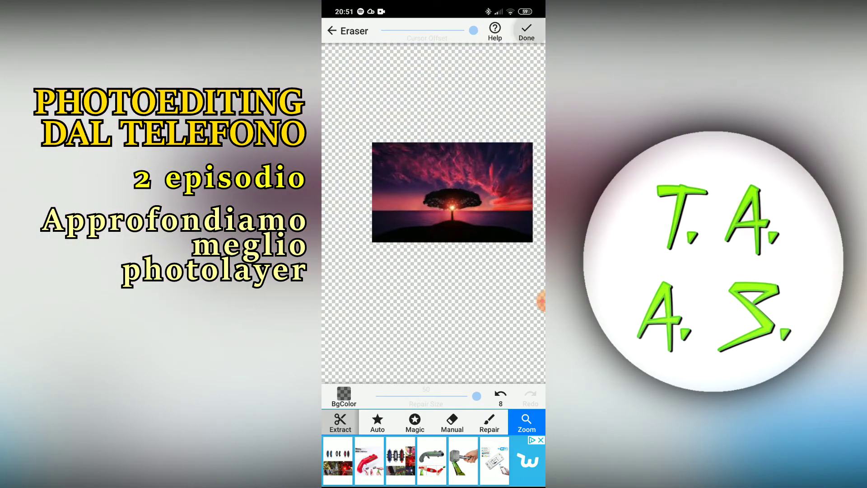
left_click(526, 32)
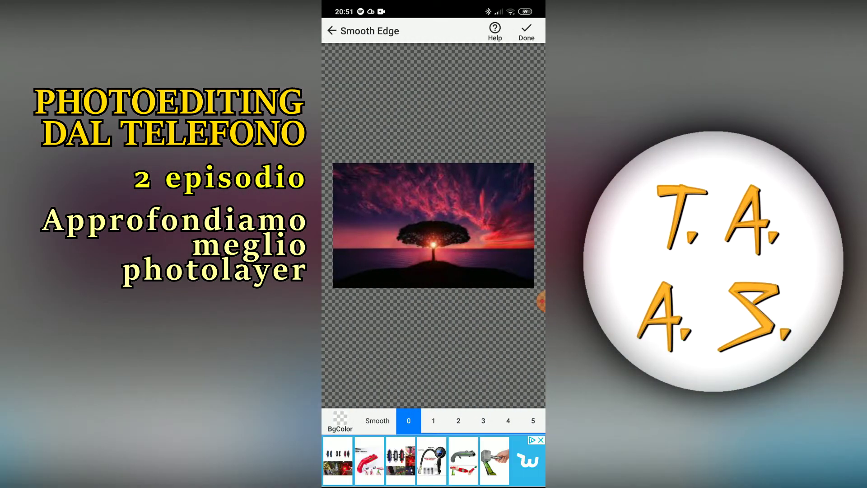
Try edge smoothing levels 1 through 5, then go back to the eraser
left_click(433, 421)
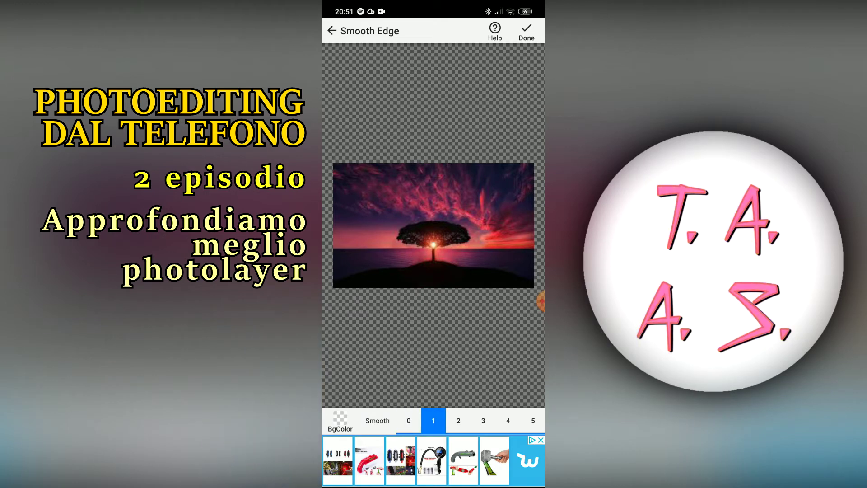
left_click(459, 420)
left_click(509, 420)
left_click(533, 420)
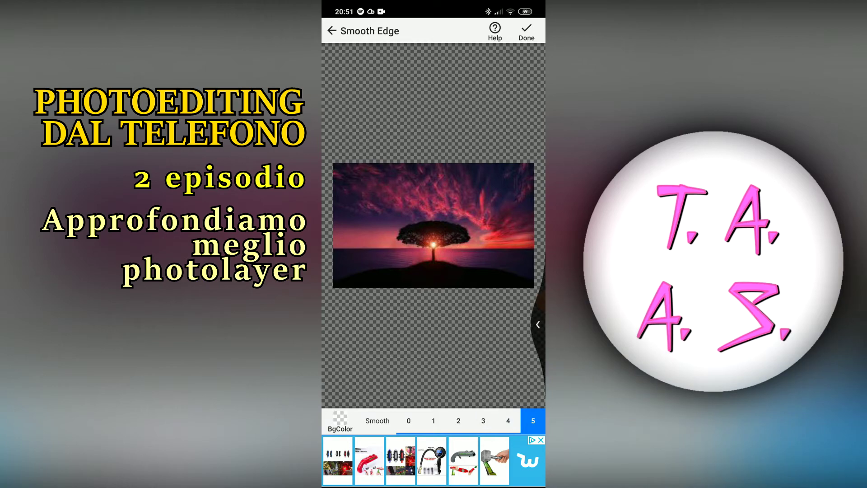
left_click(527, 31)
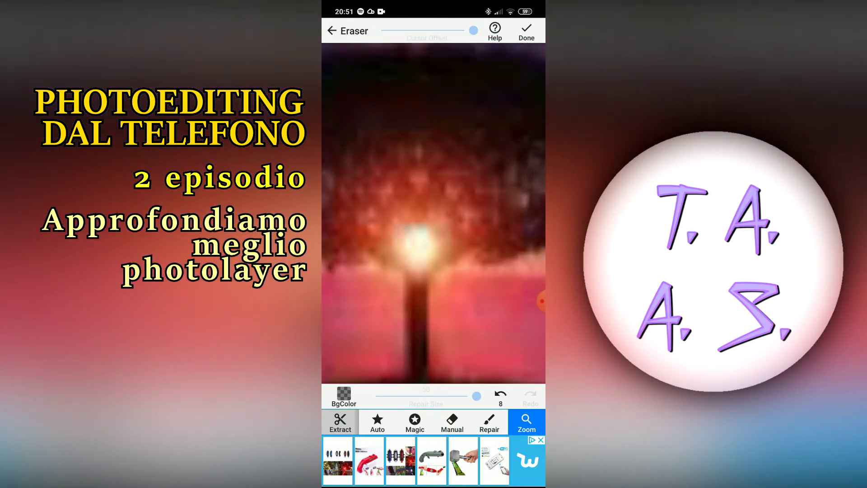
Erase a patch out of the tree canopy by hand and accept it with smoothing level 1
left_click(452, 422)
mouse_move(474, 360)
left_mouse_down()
mouse_move(377, 305)
mouse_move(429, 214)
left_mouse_up()
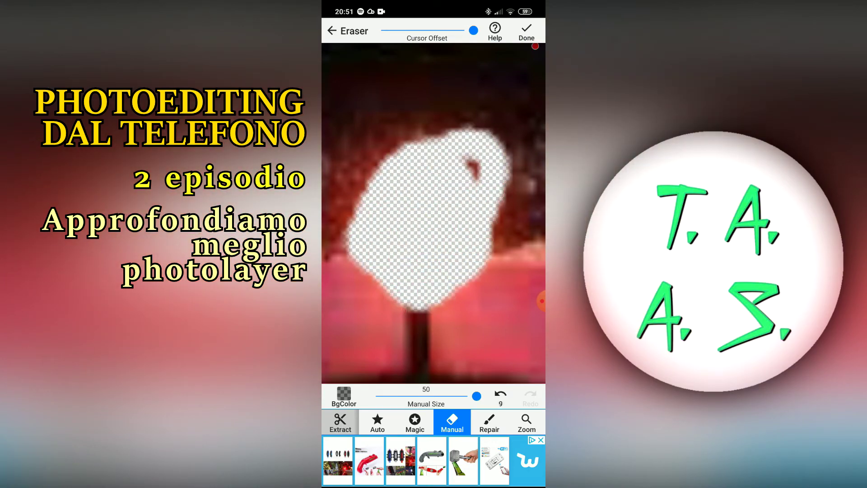
left_click(529, 37)
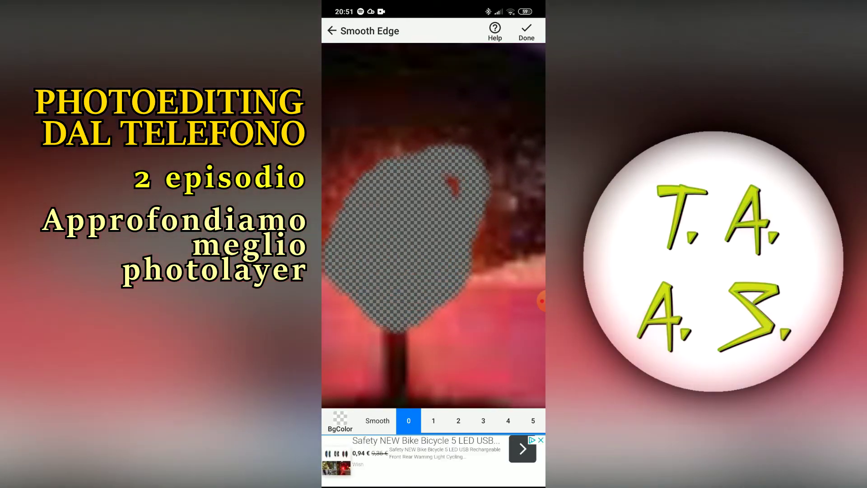
left_click(483, 420)
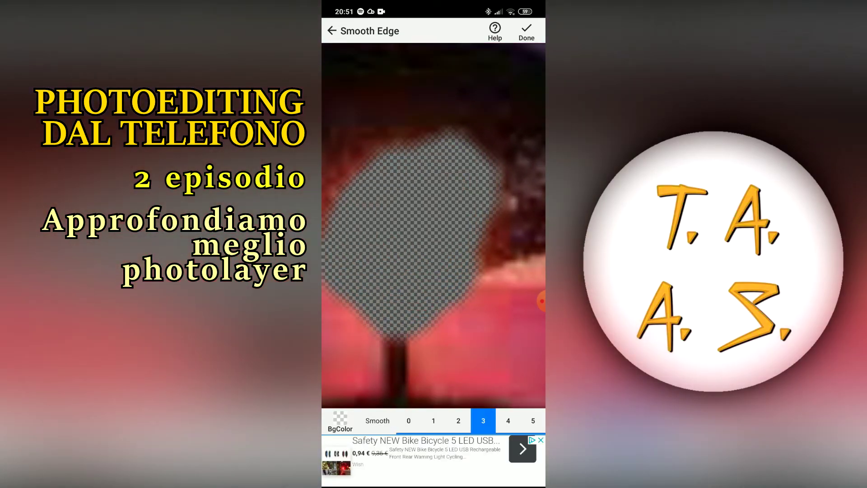
left_click(458, 421)
left_click(434, 421)
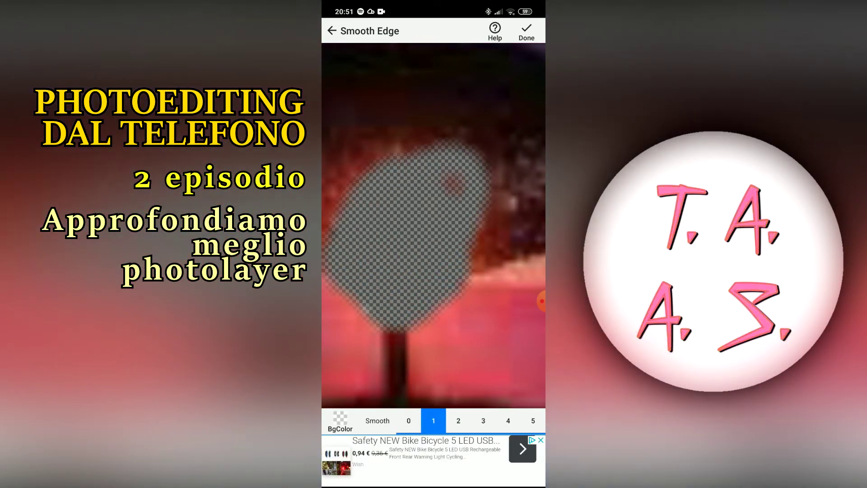
left_click(527, 31)
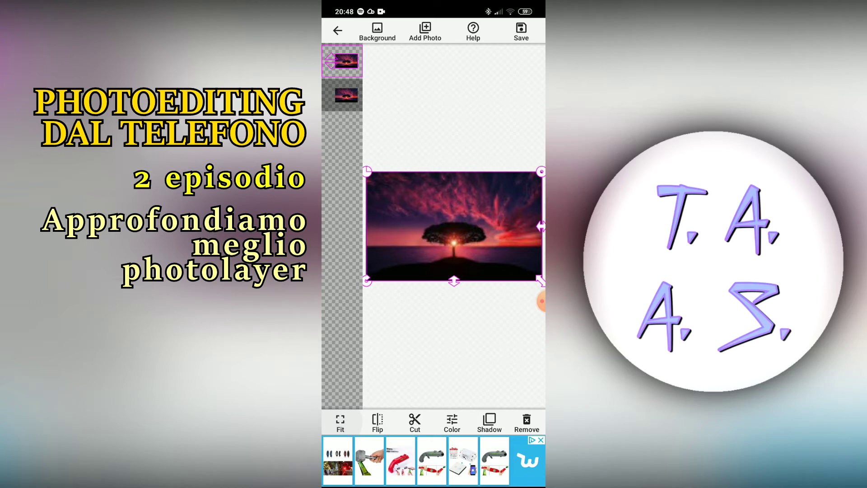
left_click(452, 422)
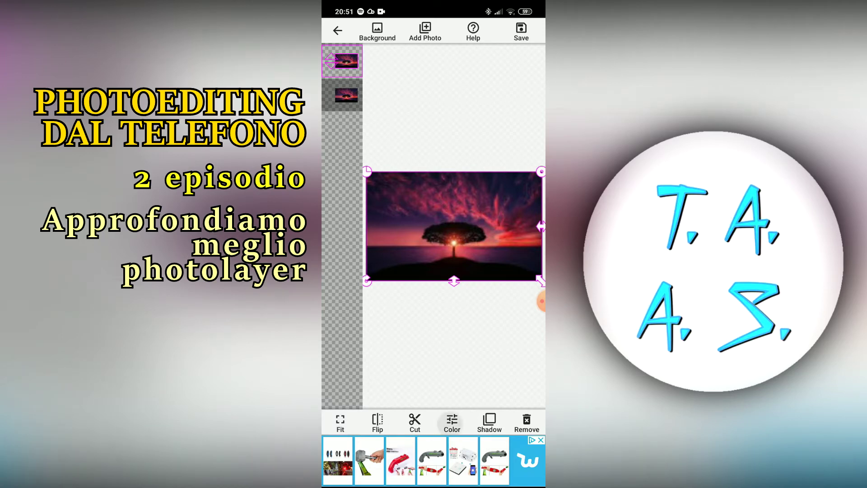
mouse_move(514, 248)
left_mouse_down()
mouse_move(500, 248)
mouse_move(513, 248)
left_mouse_up()
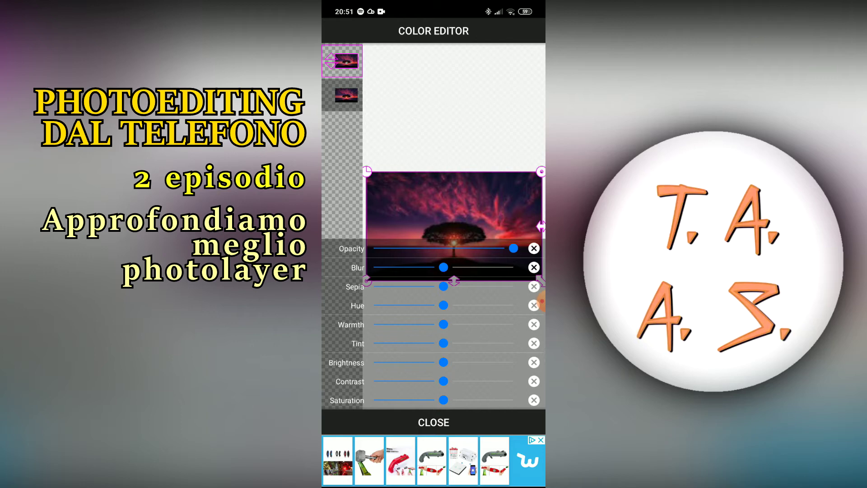
mouse_move(444, 267)
left_mouse_down()
mouse_move(514, 267)
mouse_move(397, 267)
mouse_move(513, 267)
mouse_move(434, 267)
mouse_move(447, 286)
left_mouse_up()
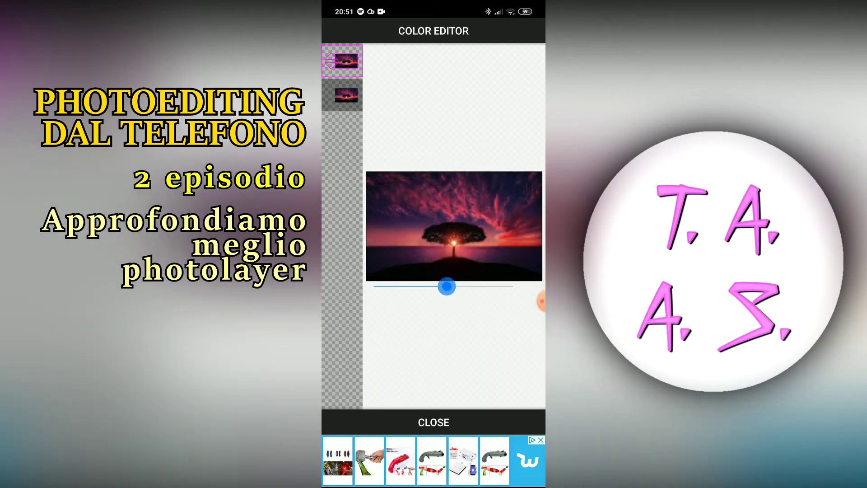
left_click_drag(514, 286, 374, 286)
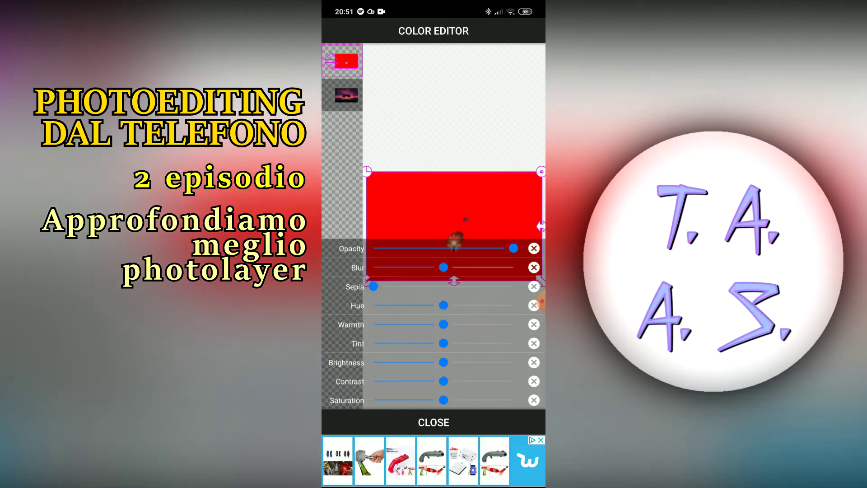
left_click(534, 286)
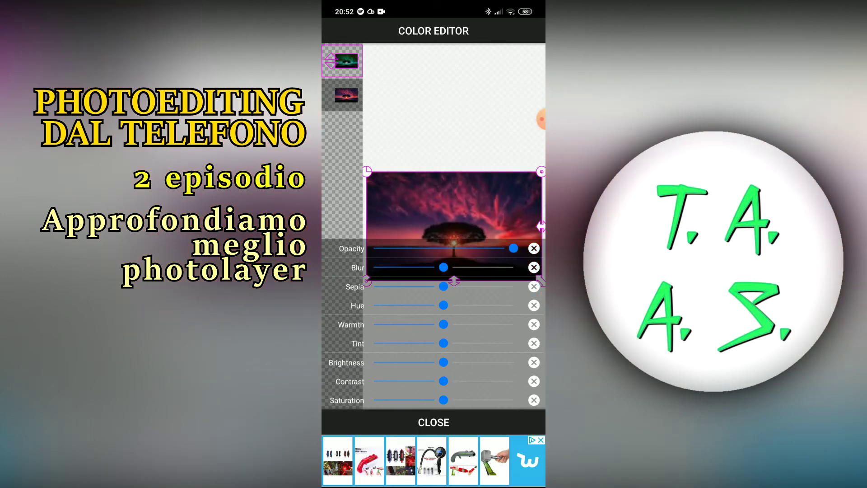
left_click_drag(444, 305, 394, 305)
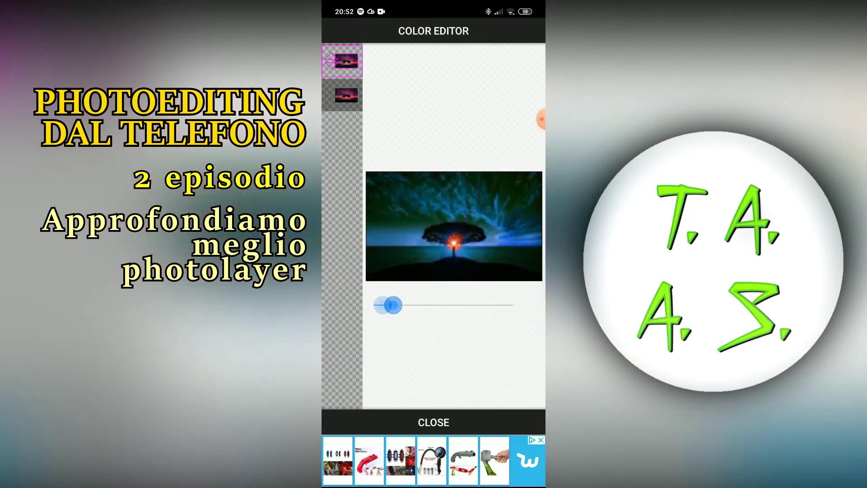
left_click_drag(383, 305, 513, 305)
left_click(534, 305)
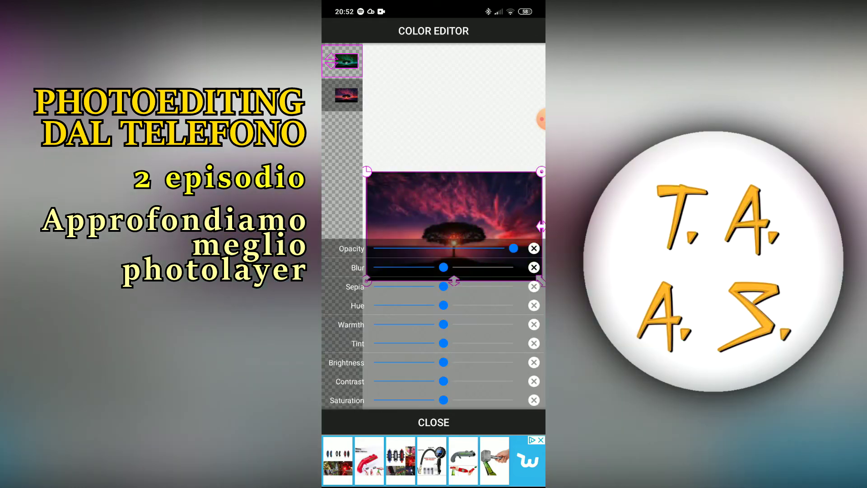
left_click_drag(444, 324, 491, 324)
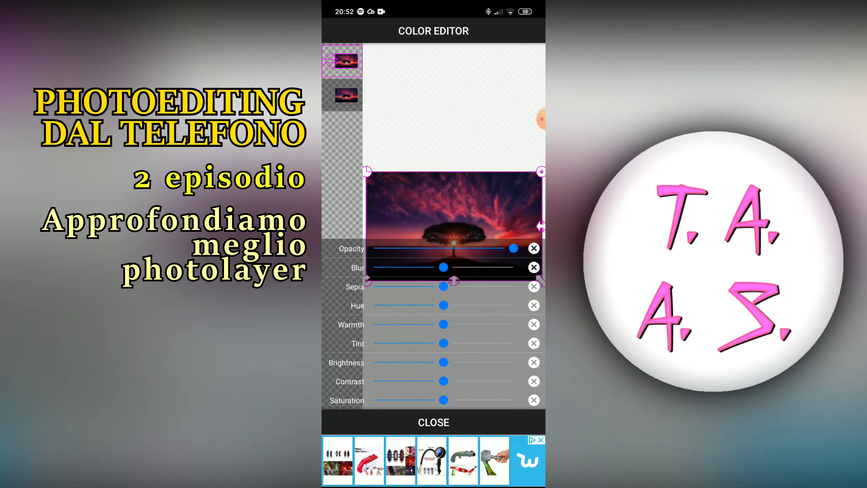
mouse_move(444, 343)
left_mouse_down()
mouse_move(502, 343)
mouse_move(373, 343)
mouse_move(444, 342)
left_mouse_up()
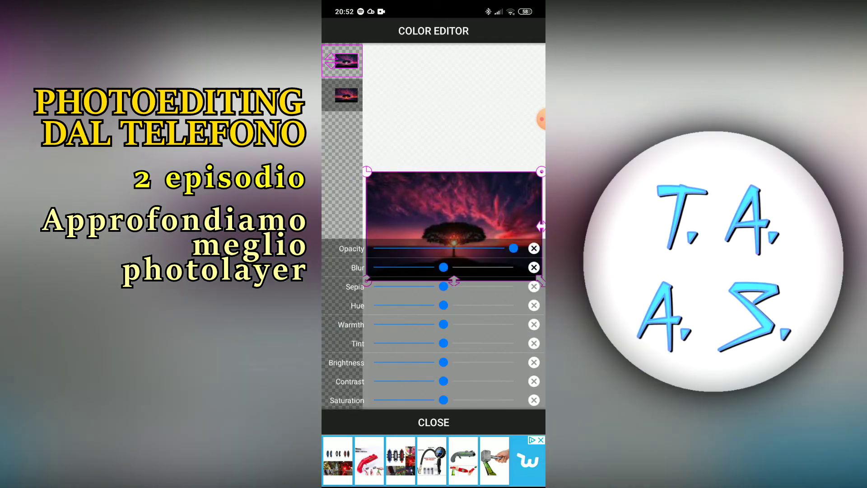
left_click_drag(444, 362, 513, 362)
mouse_move(444, 380)
left_mouse_down()
mouse_move(514, 381)
mouse_move(459, 361)
mouse_move(374, 362)
mouse_move(398, 381)
mouse_move(373, 381)
left_mouse_up()
left_click(534, 362)
left_click(534, 381)
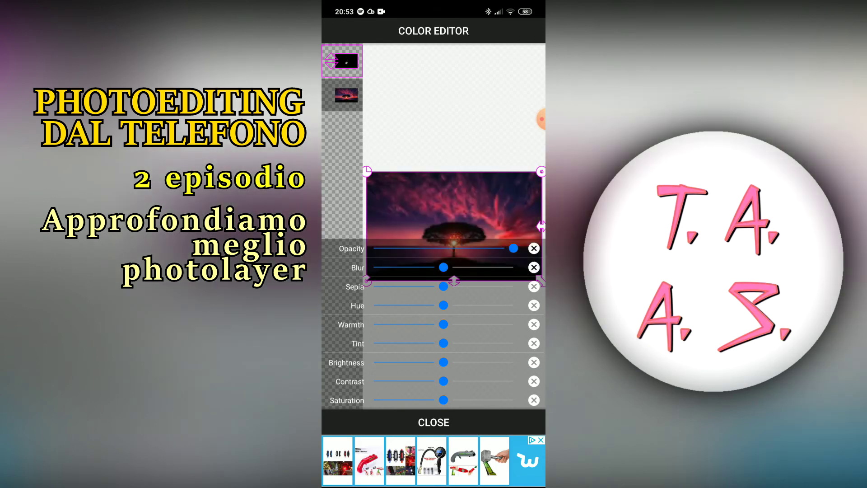
left_click(434, 422)
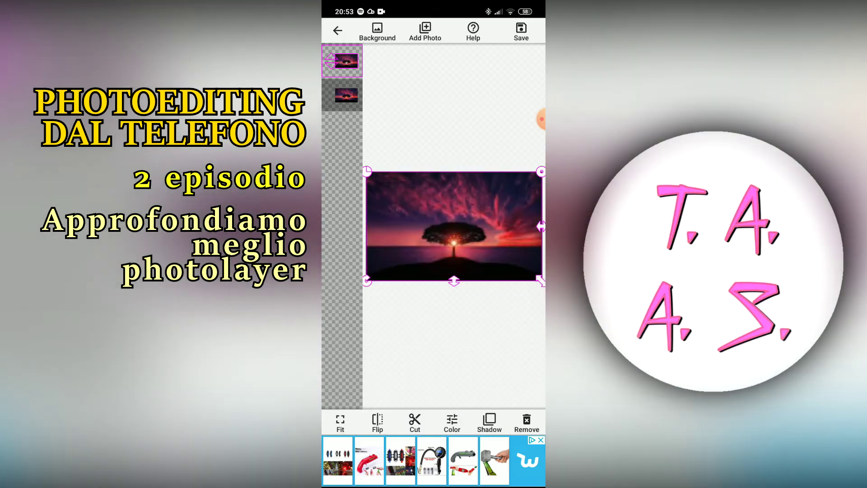
Tint the photo layer's shadow red and move the layer down a little
left_click(493, 421)
left_click_drag(373, 361, 491, 362)
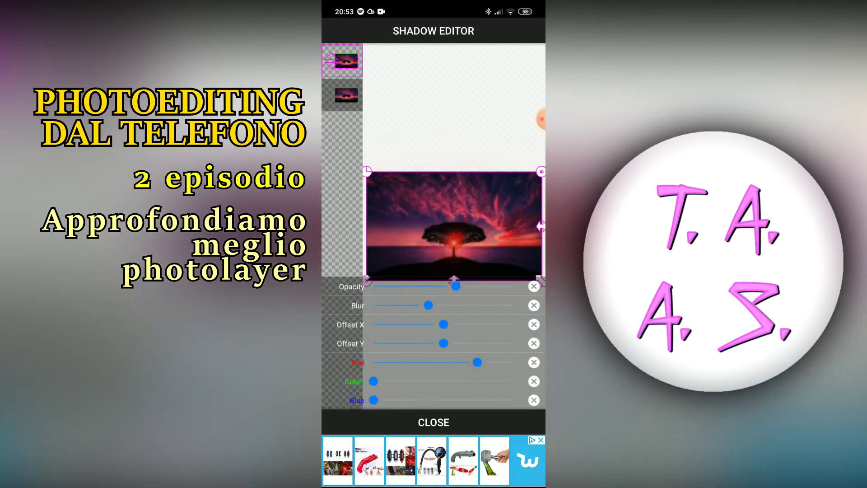
left_click(434, 422)
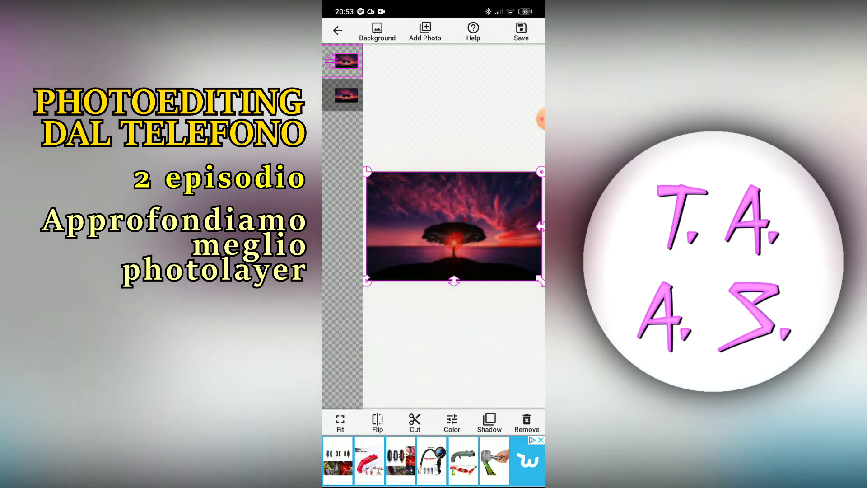
left_click_drag(454, 225, 454, 256)
left_click(490, 422)
Deepen the shadow's red, remove its blur, and fine-tune its horizontal offset
left_click_drag(455, 285, 511, 286)
left_click_drag(428, 305, 514, 305)
mouse_move(443, 324)
left_mouse_down()
mouse_move(426, 324)
mouse_move(433, 324)
left_mouse_up()
left_click_drag(514, 305, 374, 305)
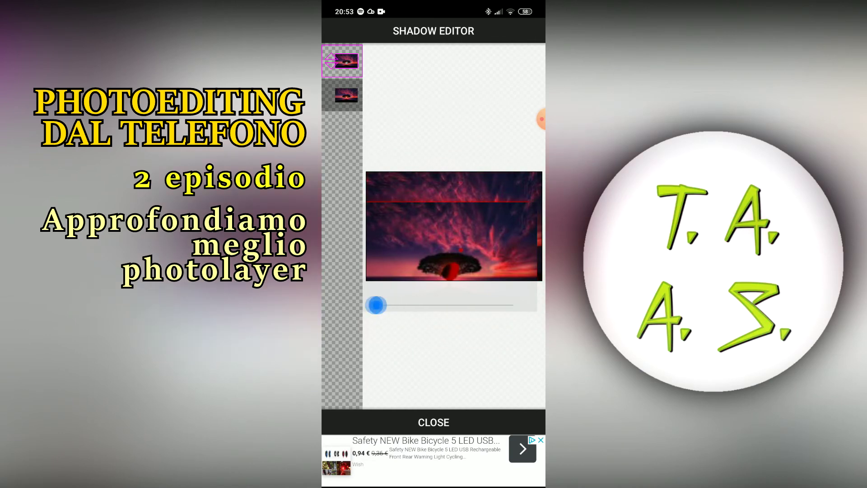
left_click_drag(433, 324, 435, 324)
mouse_move(477, 362)
left_mouse_down()
mouse_move(420, 363)
mouse_move(483, 362)
mouse_move(442, 363)
left_mouse_up()
Turn the shadow light cyan, blur it slightly, and make it partly transparent
left_click_drag(387, 382, 474, 382)
mouse_move(387, 400)
left_mouse_down()
mouse_move(479, 400)
mouse_move(415, 381)
left_mouse_up()
mouse_move(387, 305)
left_mouse_down()
mouse_move(484, 305)
mouse_move(402, 305)
mouse_move(431, 305)
left_mouse_up()
mouse_move(513, 286)
left_mouse_down()
mouse_move(384, 286)
mouse_move(449, 286)
left_mouse_up()
left_click(434, 423)
Fit the shadowed top layer to its frame and remove it
left_click(340, 422)
left_click(526, 422)
left_click(502, 281)
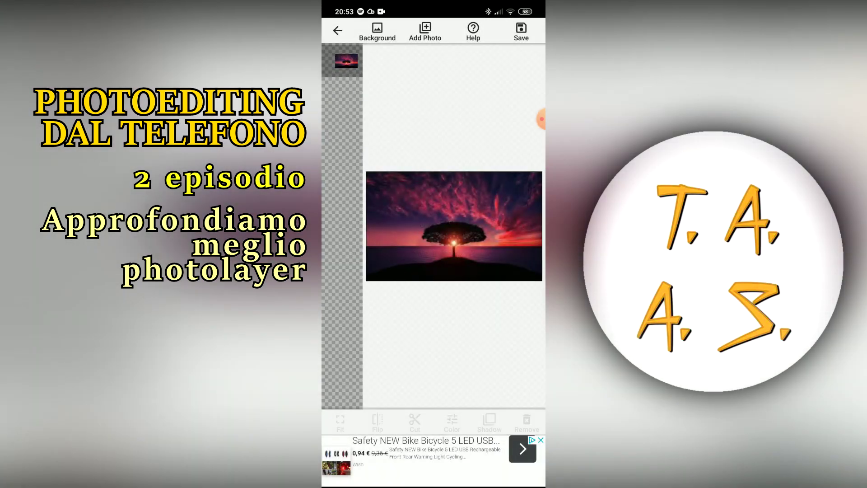
Add download.jpeg three times as new photo layers, accepting each crop
left_click(425, 31)
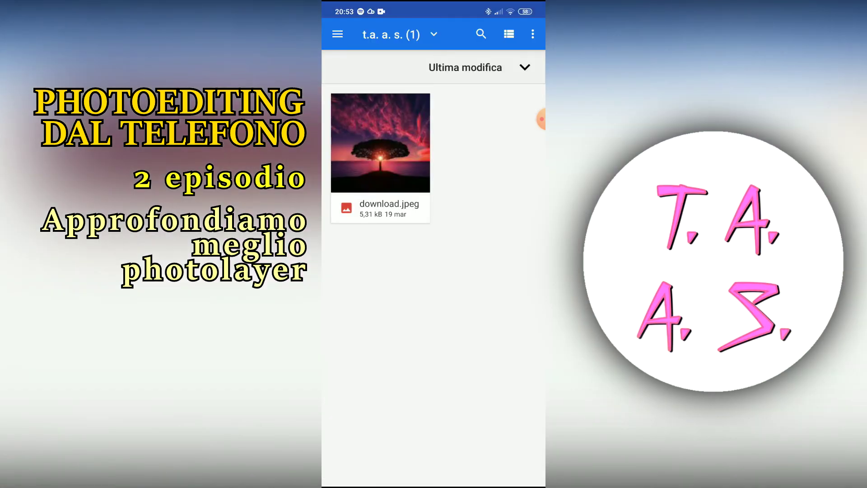
left_click(381, 144)
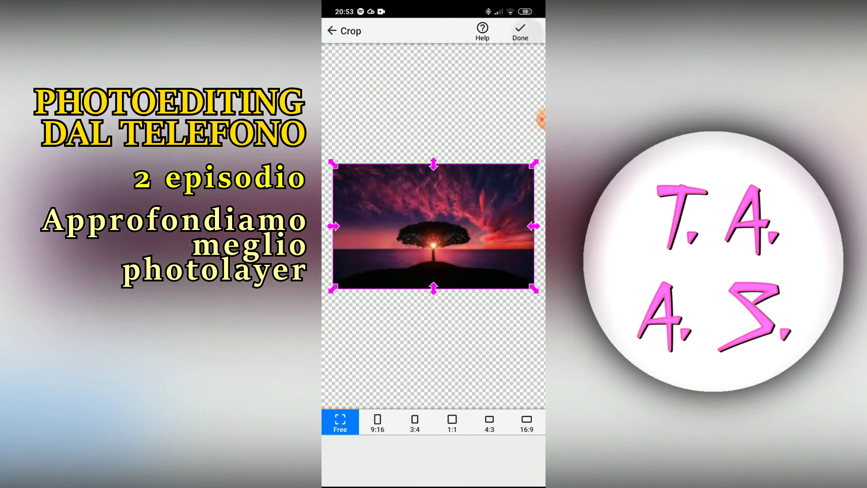
left_click(520, 31)
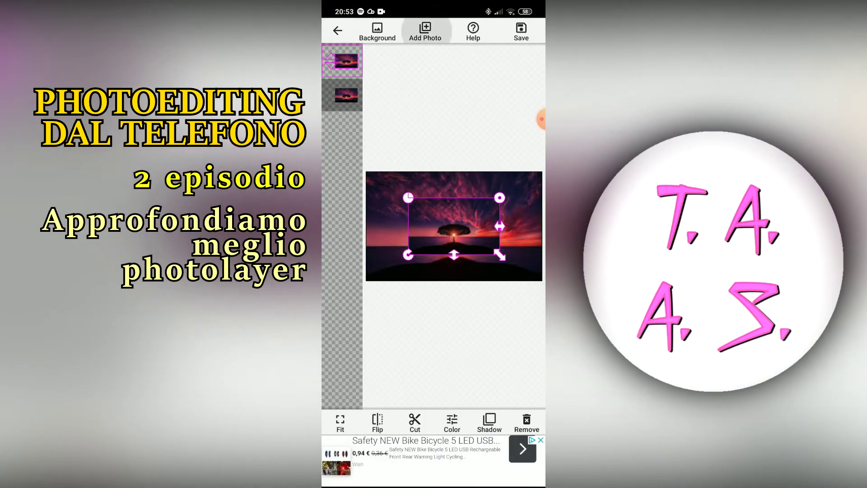
left_click(425, 31)
left_click(379, 145)
left_click(520, 31)
left_click(426, 31)
left_click(380, 143)
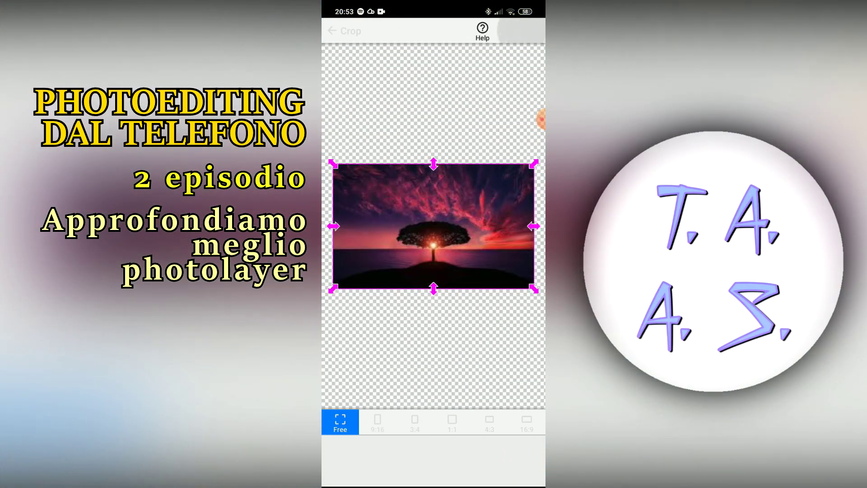
left_click(520, 31)
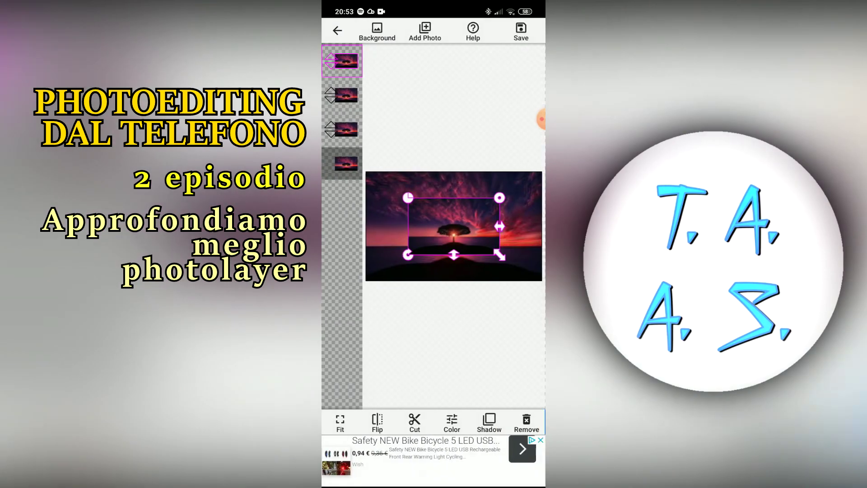
Colour the top layer solid red and the second layer teal using maximum Sepia and Hue
left_click(452, 423)
left_click_drag(374, 287, 413, 285)
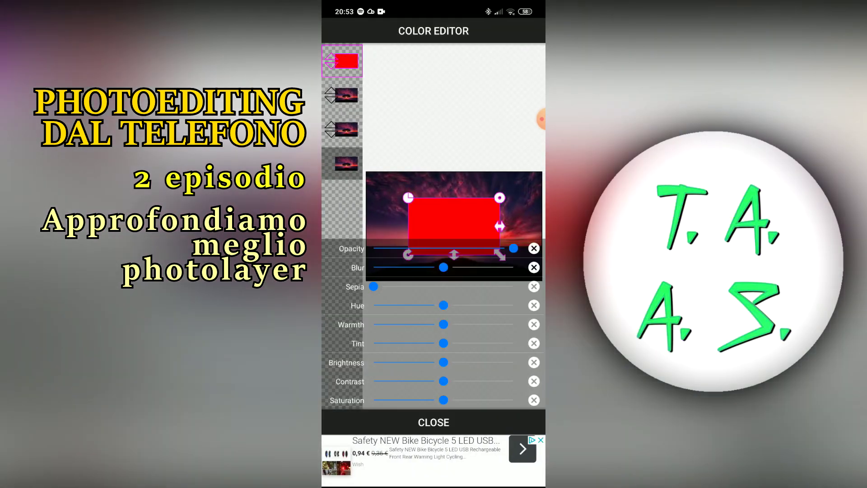
left_click(434, 423)
left_click(342, 95)
left_click(449, 420)
mouse_move(373, 286)
left_mouse_down()
mouse_move(436, 286)
mouse_move(374, 286)
left_mouse_up()
left_click_drag(443, 305, 509, 305)
left_click(434, 423)
Colour the third layer solid green by maxing Sepia and shifting Hue
left_click(452, 422)
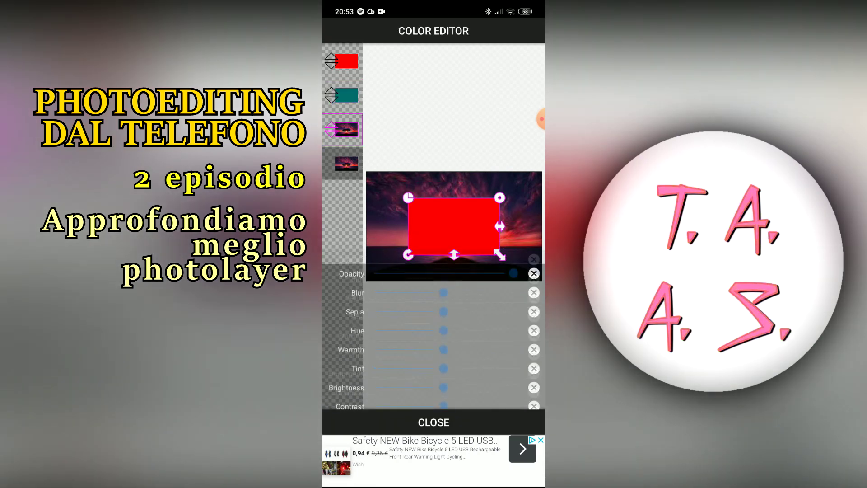
mouse_move(374, 287)
left_mouse_down()
mouse_move(434, 286)
mouse_move(374, 286)
left_mouse_up()
left_click_drag(443, 305, 480, 305)
left_click(434, 423)
Move the green rectangle to the lower-left and the teal one to the upper-right
left_click_drag(454, 226, 424, 252)
left_click(346, 61)
left_click_drag(454, 226, 496, 199)
left_click(425, 266)
left_click_drag(425, 267, 411, 266)
left_click(452, 344)
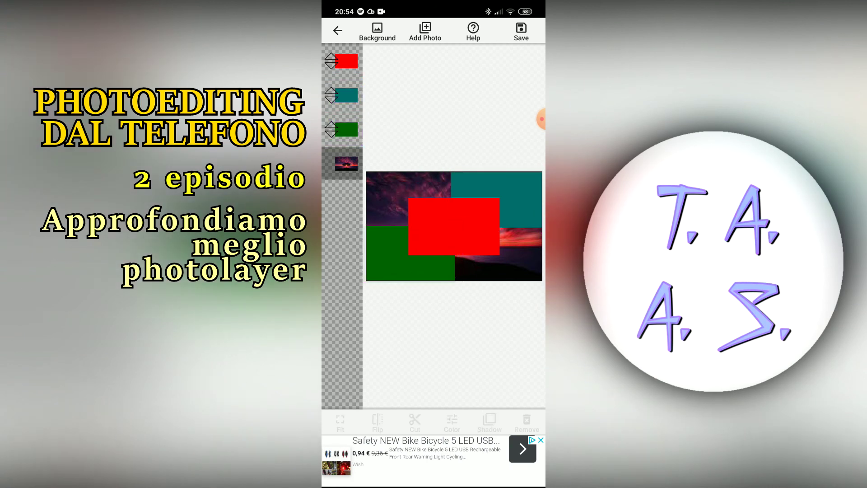
Reorder the layer list to teal, green, red so the red block sits partly hidden
left_click(454, 226)
left_click(454, 226)
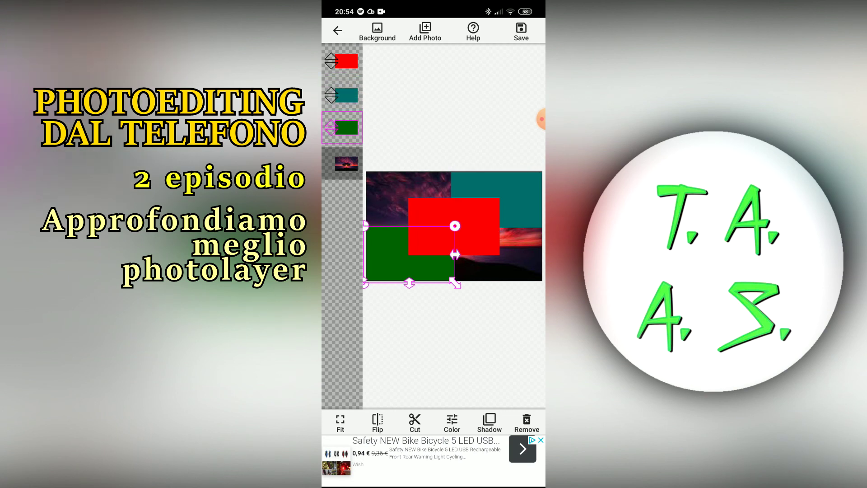
left_click_drag(331, 61, 331, 137)
left_click(451, 344)
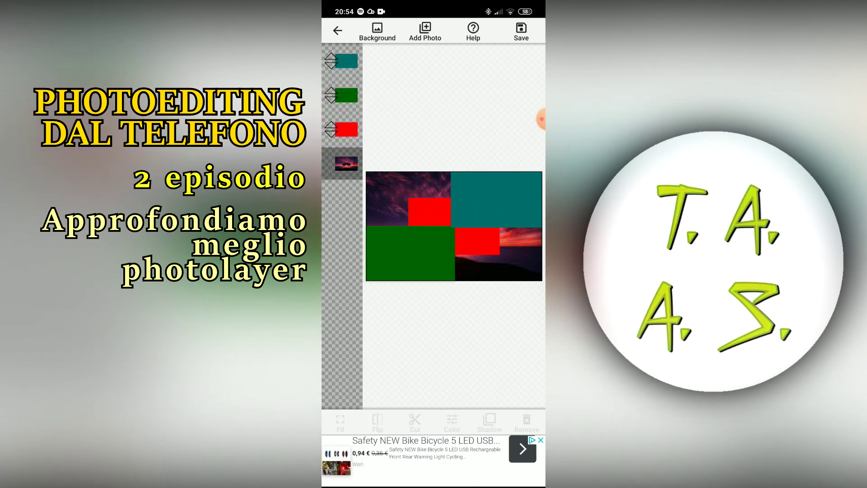